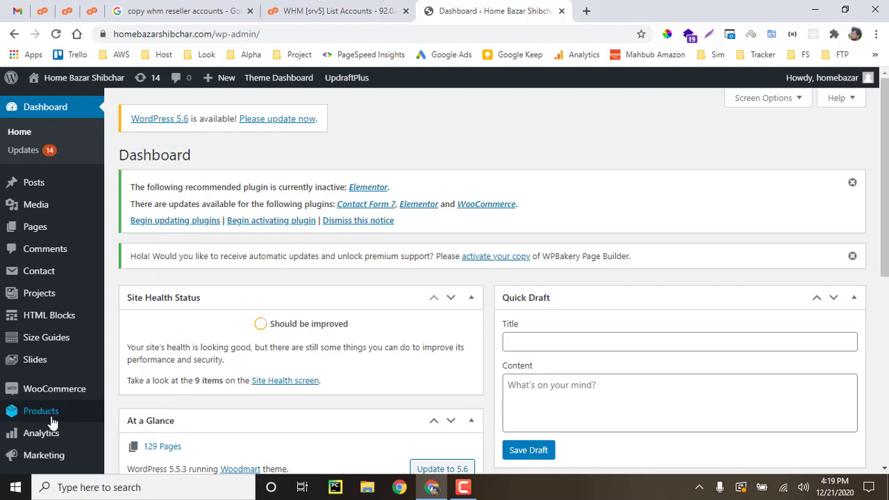
Start a new WooCommerce product and dismiss the WPBakery Page Builder welcome hint.
mouse_move(49, 421)
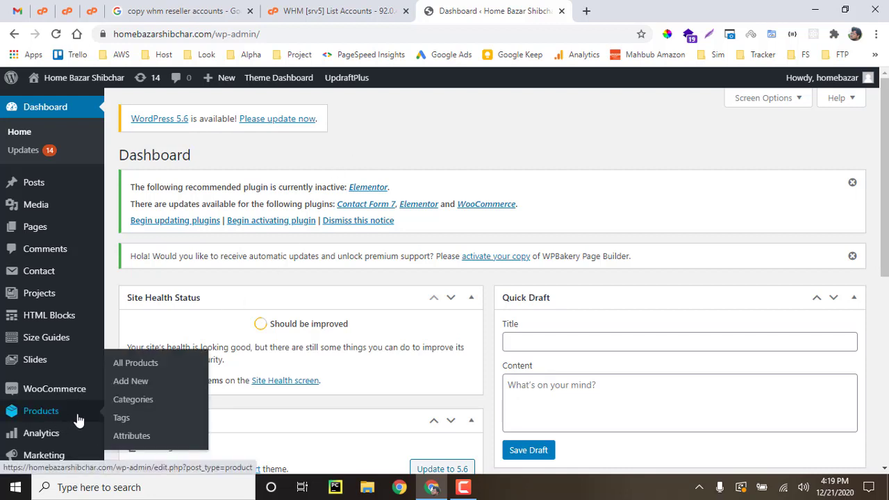
click(79, 421)
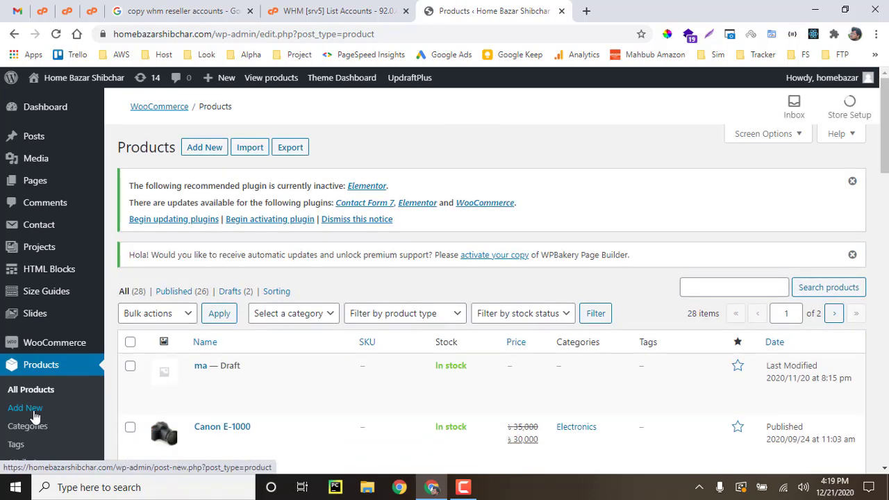
click(34, 415)
scroll(39, 341, down, 2)
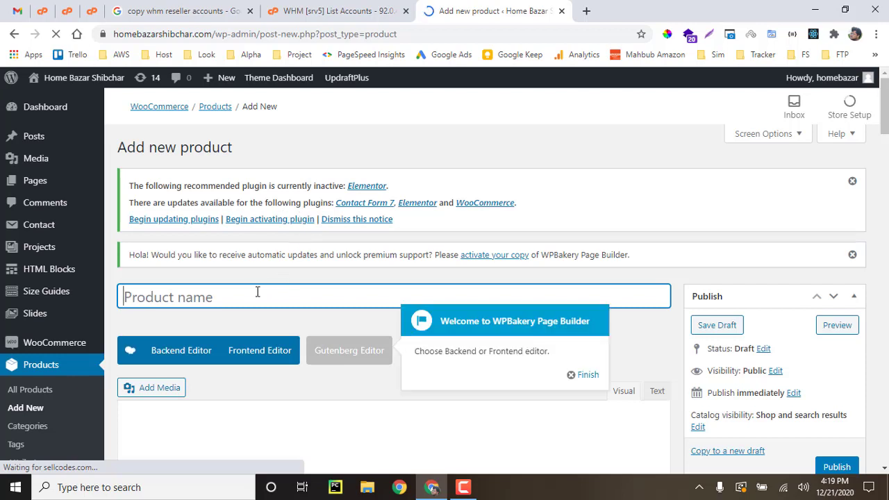
click(587, 375)
Name the new product "Product Demo 1".
click(335, 287)
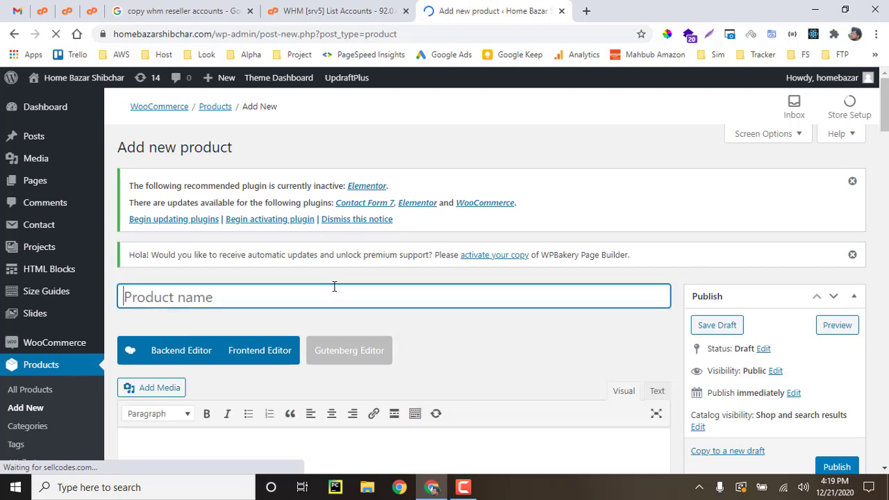
text(P)
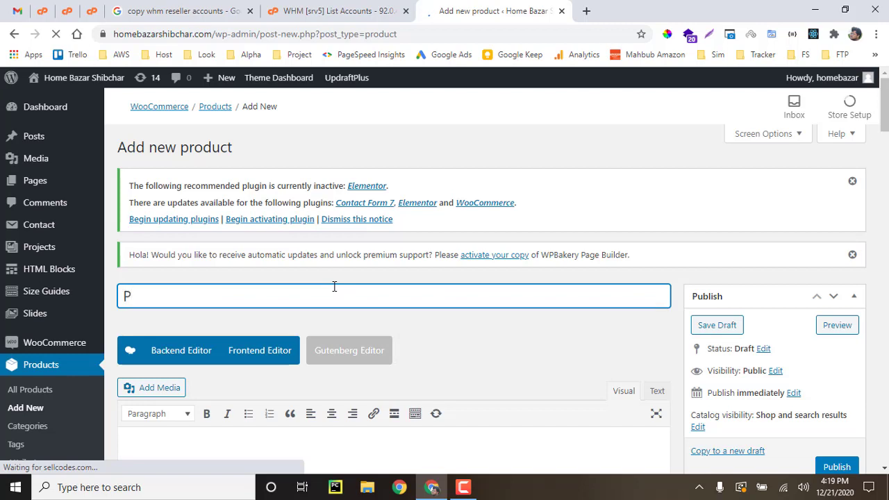
text(roduct Demo )
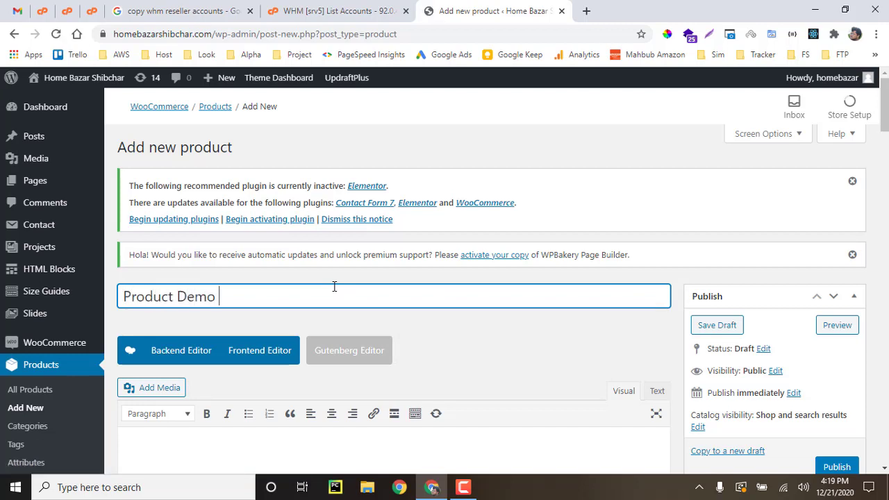
text(1)
Enter "Description" as the text of the product's main description.
scroll(347, 340, down, 2)
click(266, 356)
text(Des)
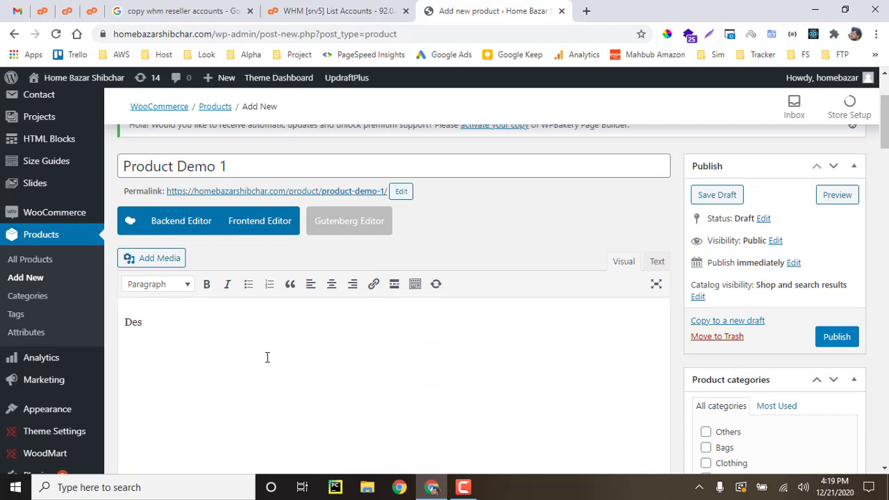
text(cription)
Create a new product category named "Demo Category" without a parent and assign it to the product.
scroll(556, 216, down, 2)
scroll(715, 312, down, 2)
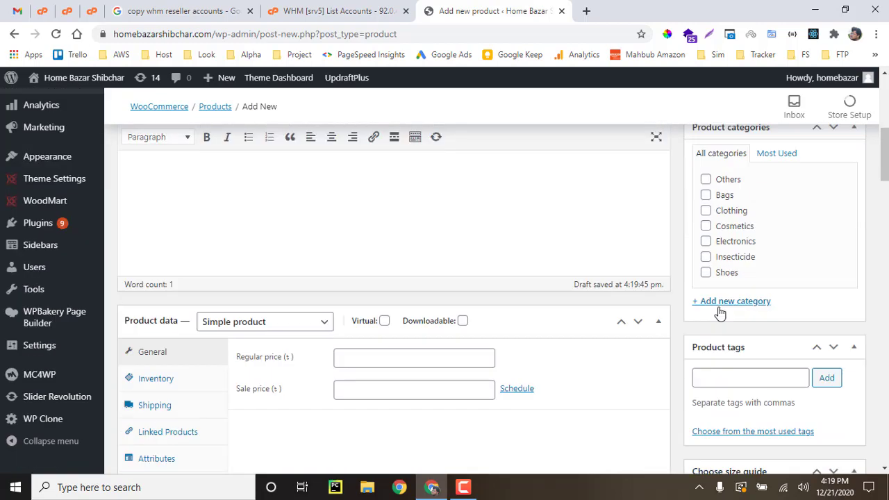
scroll(708, 312, up, 2)
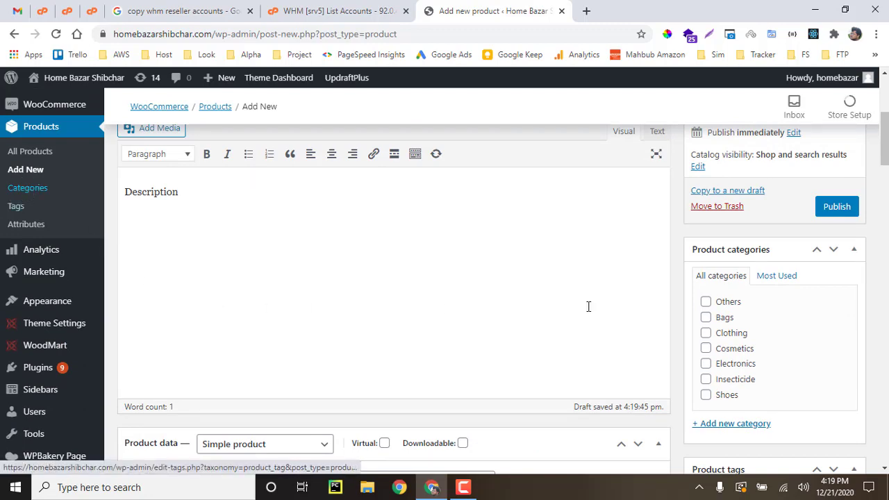
click(722, 427)
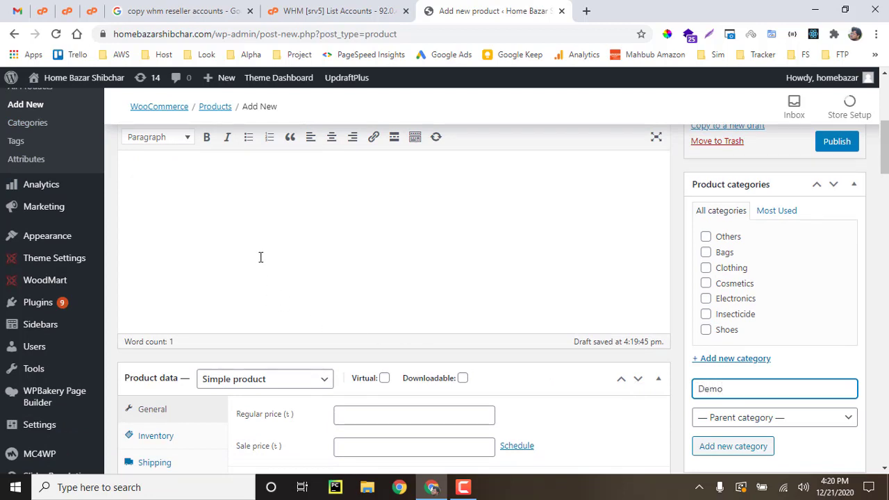
text(Category)
click(733, 452)
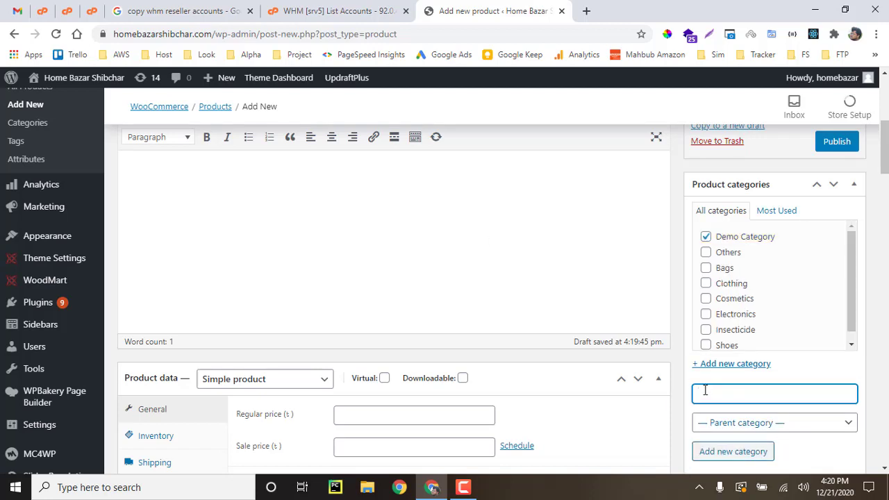
Set the product's regular price to 300 and its sale price to 270.
scroll(674, 340, down, 1)
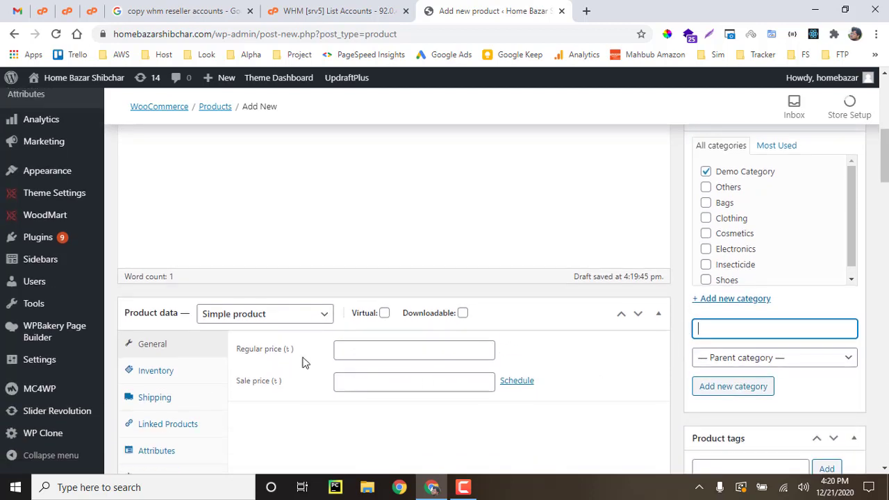
click(383, 347)
text(300)
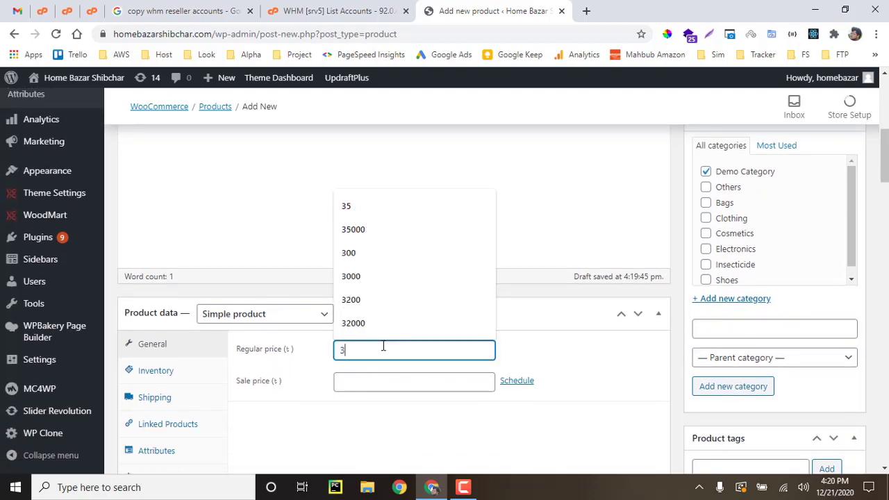
click(271, 395)
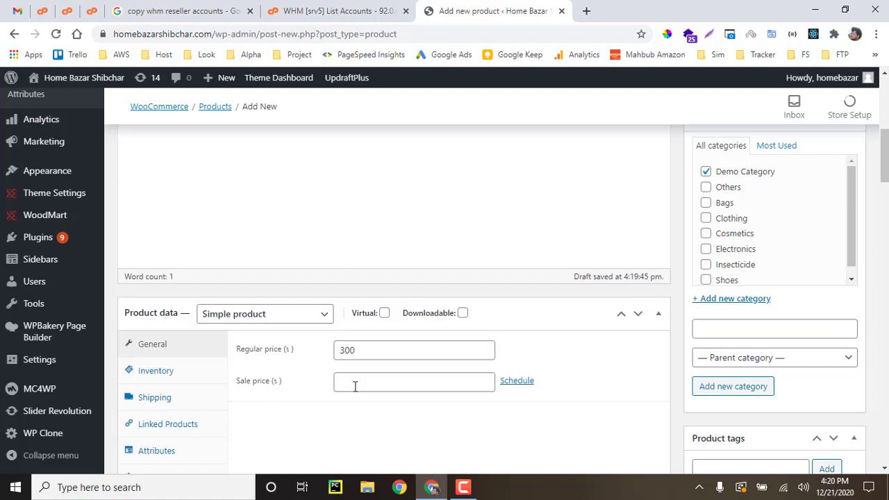
click(354, 387)
text(2)
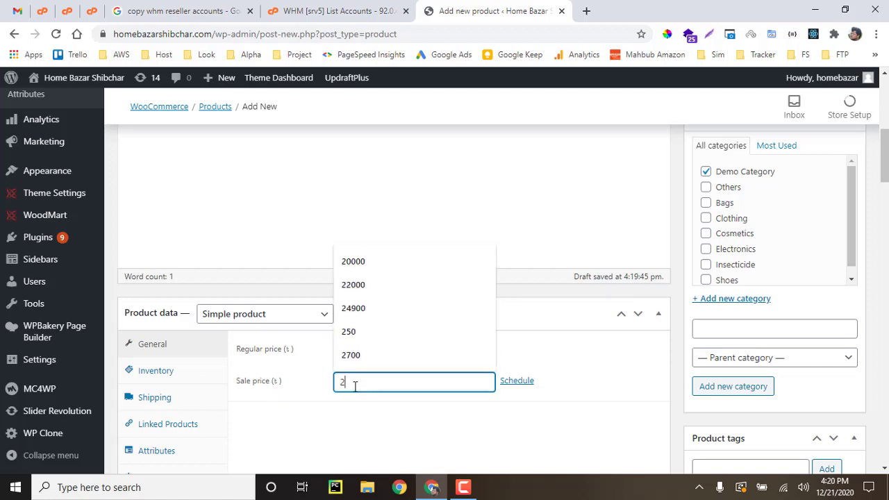
text(70)
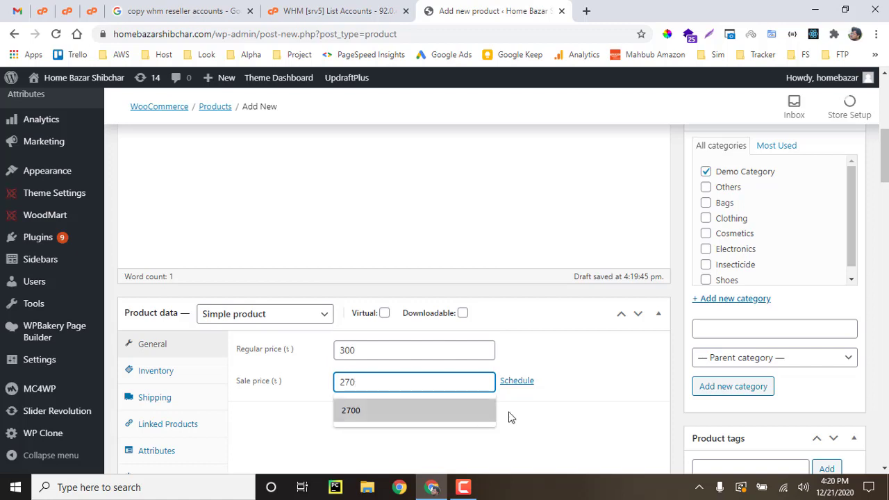
click(588, 421)
click(357, 349)
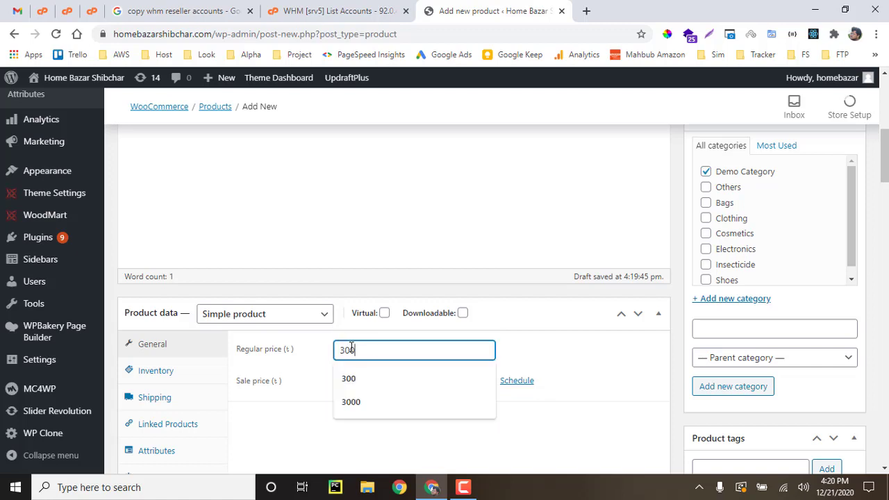
drag(357, 349, 323, 354)
click(318, 410)
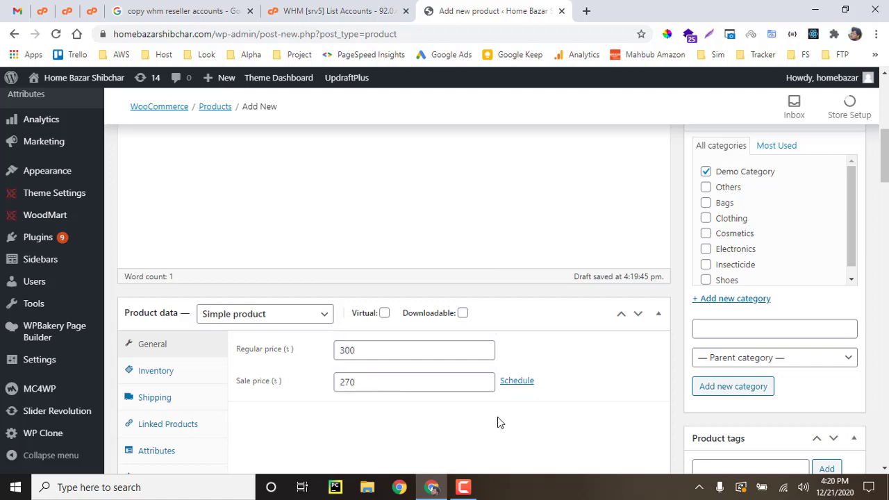
Enter "Short Description" as the product short description.
scroll(659, 408, down, 1)
scroll(617, 349, down, 3)
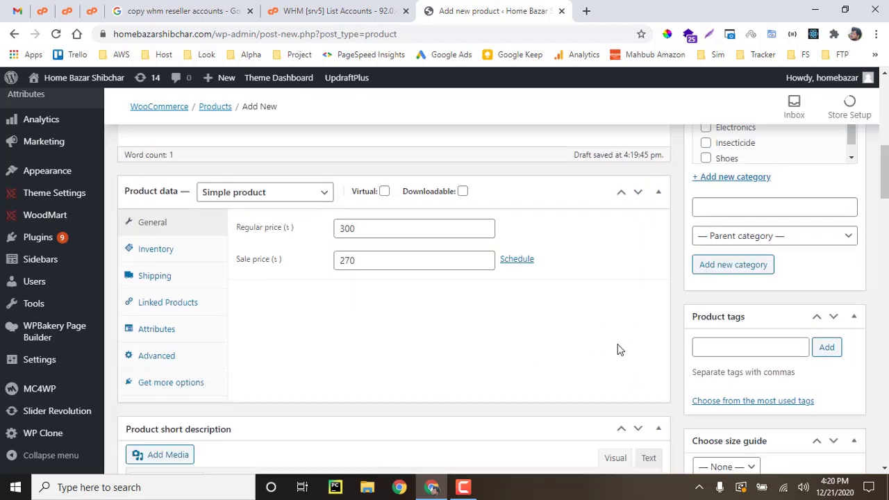
scroll(621, 333, down, 1)
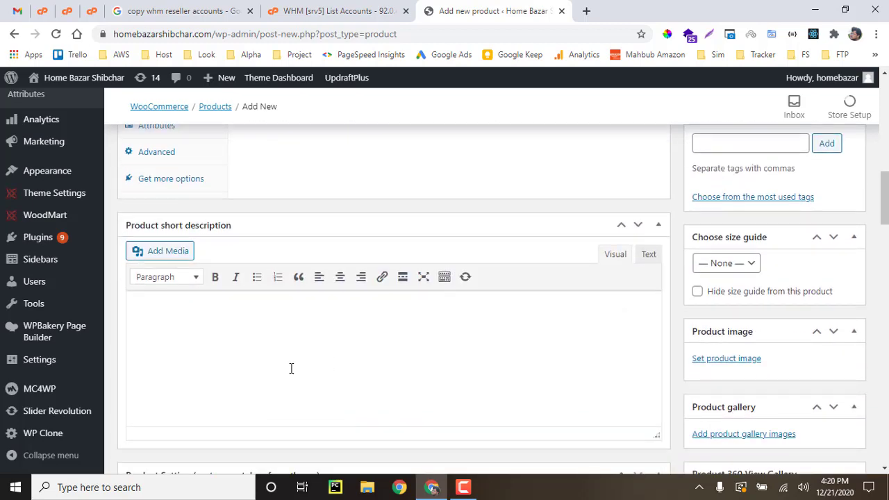
scroll(302, 355, down, 1)
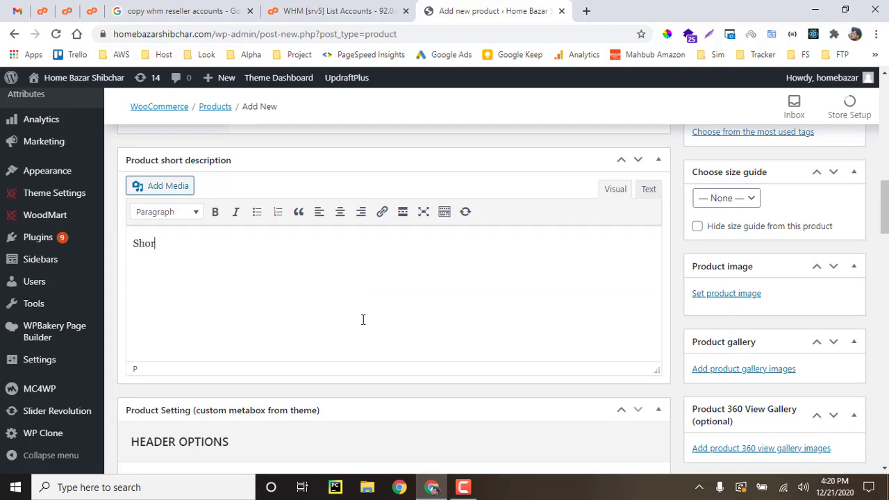
text(ription)
Open the product image chooser, then search Google Images for "product" in a new browser tab.
click(720, 301)
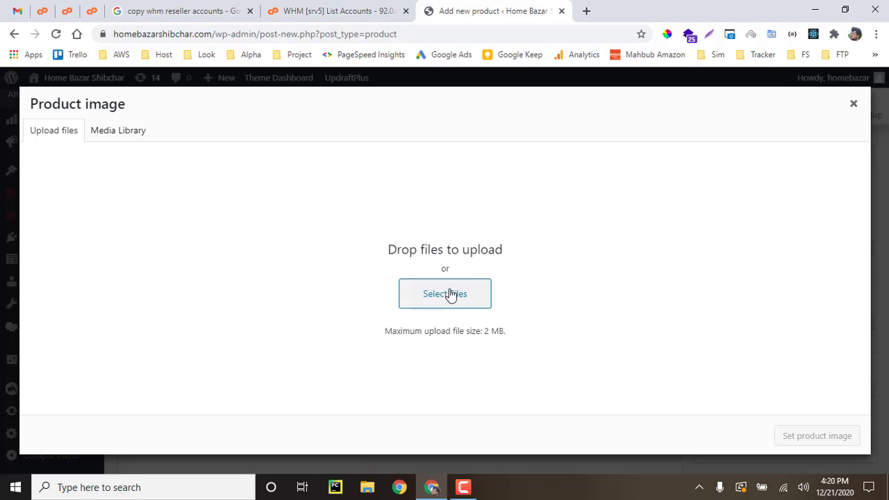
click(586, 11)
text(product)
key(Return)
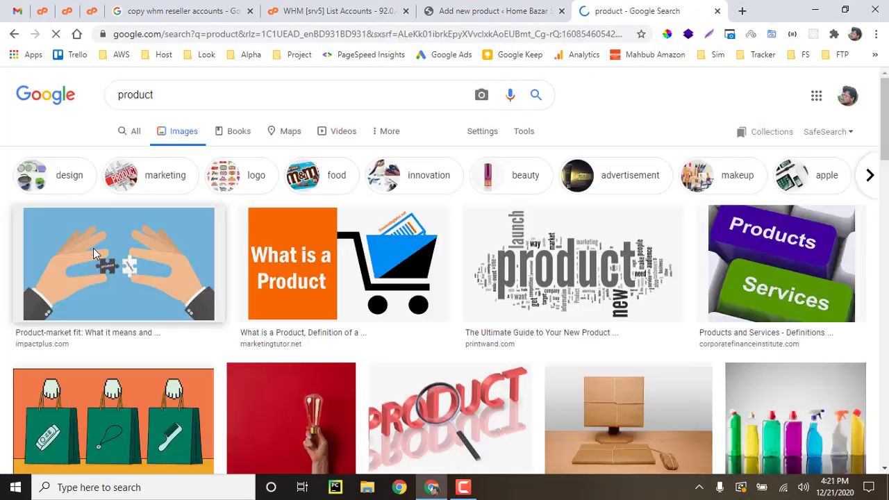
scroll(383, 264, down, 4)
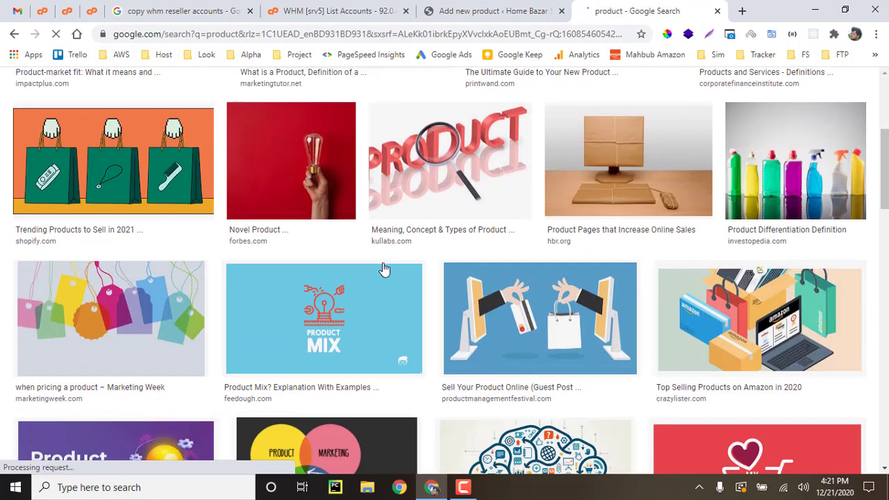
Find the yellow chair image among the light bulb picture's related images and save it to Downloads as p03.jpg.
click(291, 163)
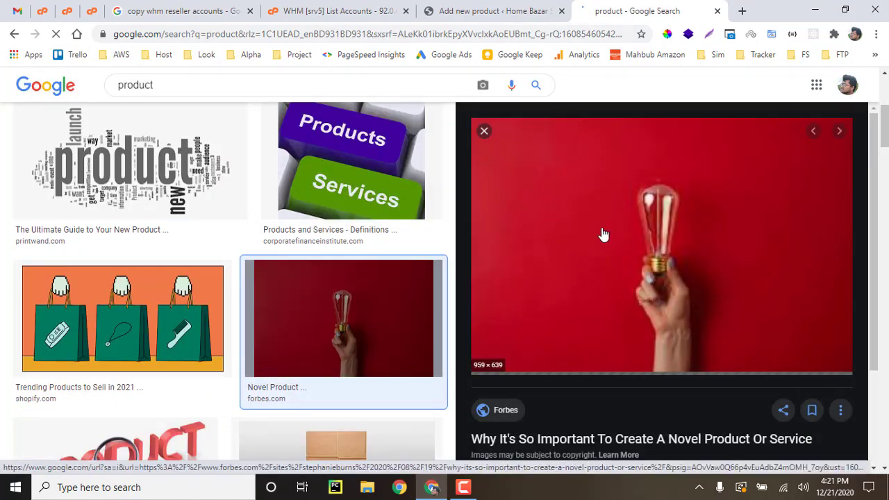
scroll(546, 199, down, 5)
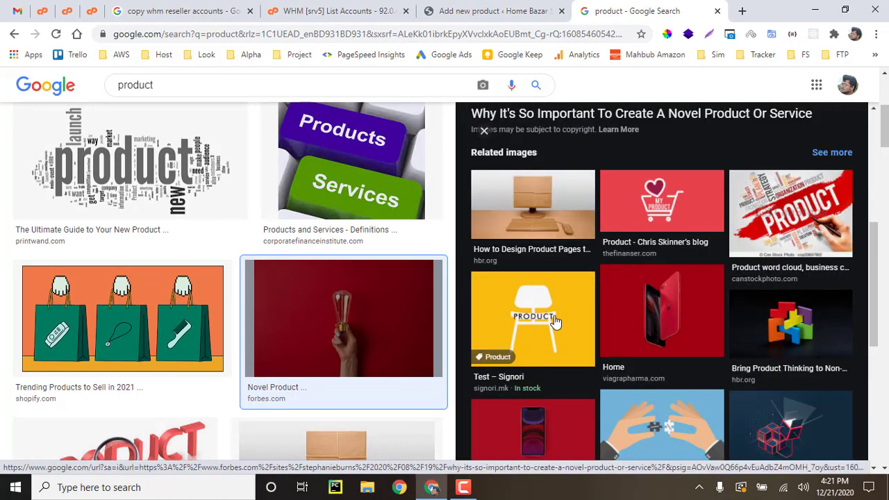
click(555, 321)
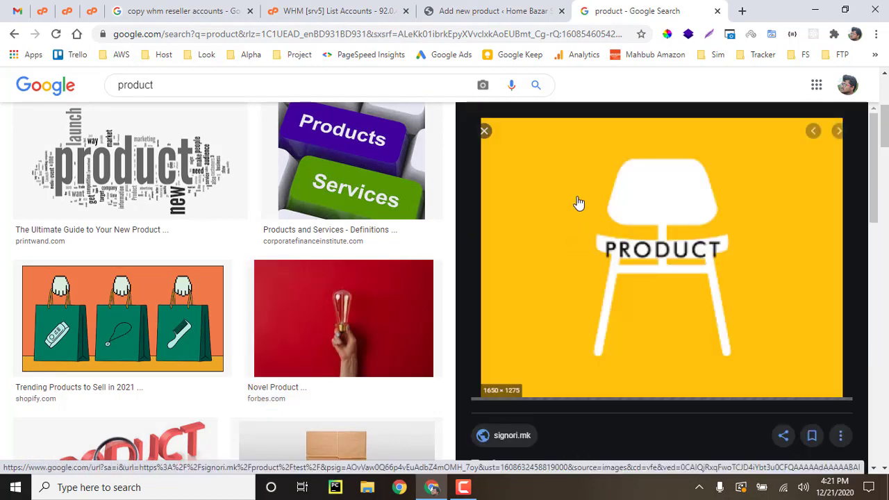
right_click(608, 208)
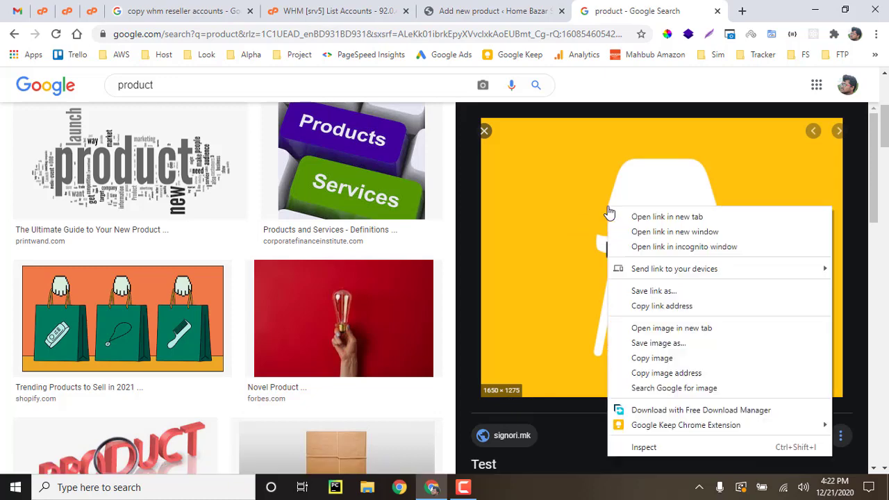
click(652, 344)
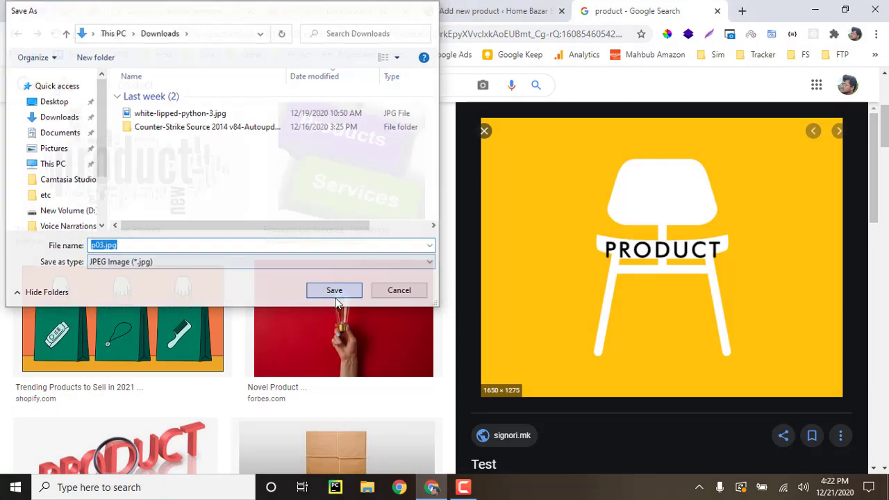
click(335, 295)
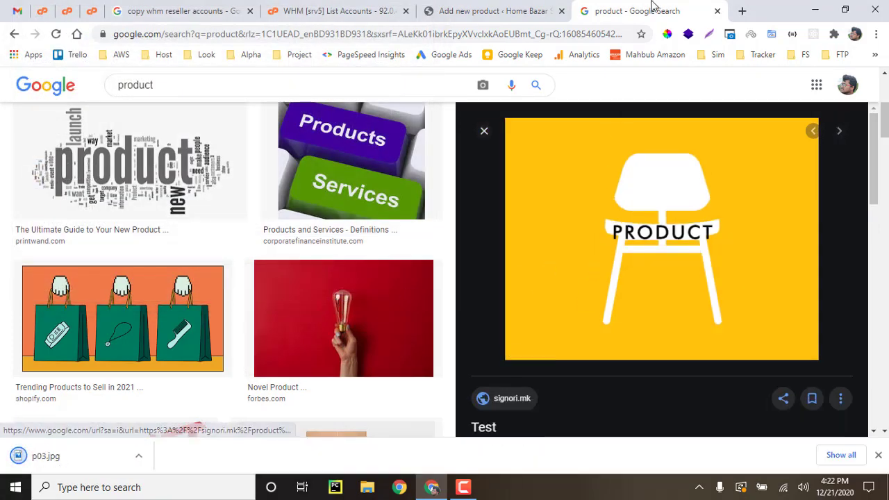
Close the image search, upload p03.jpg to the media library and set it as the product image.
middle_click(653, 7)
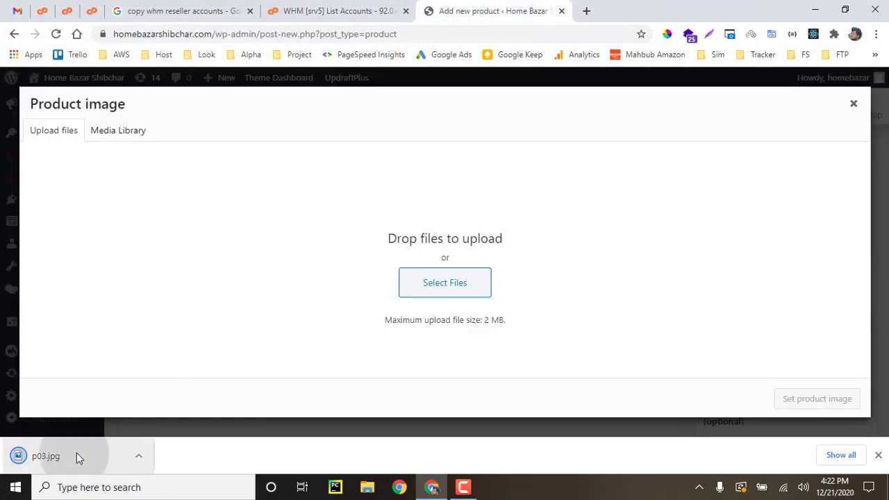
drag(77, 455, 198, 266)
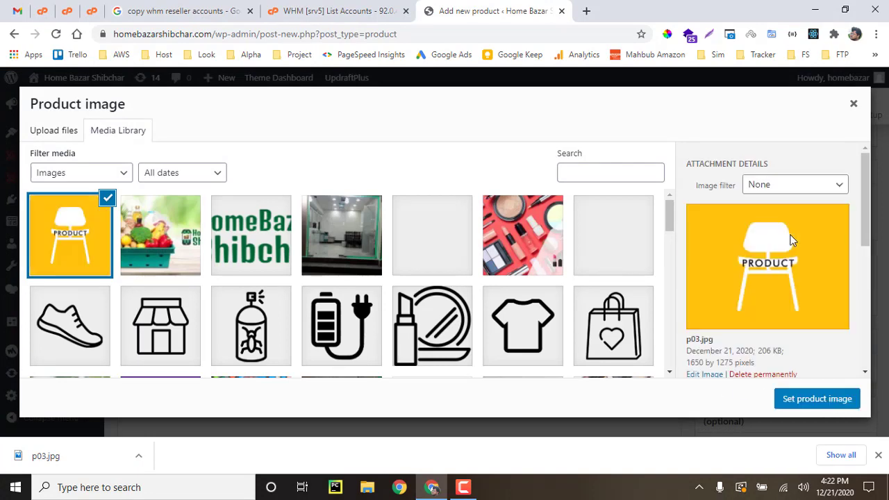
click(818, 404)
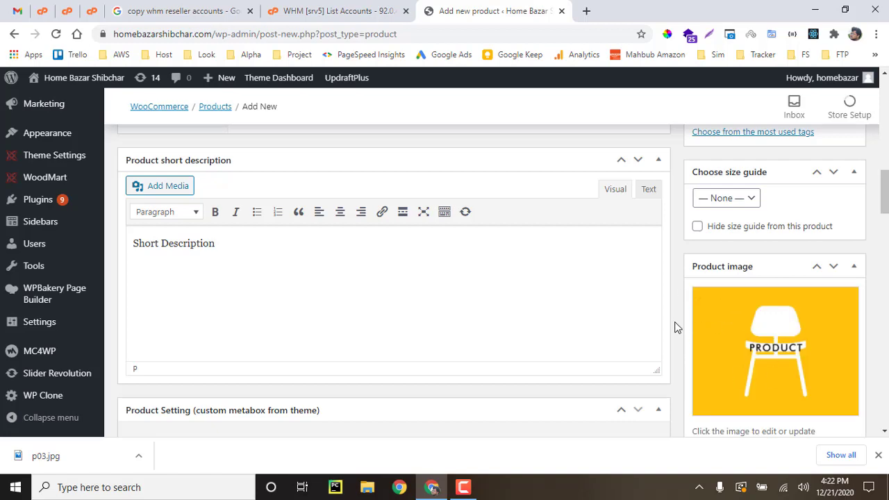
Publish the "Product Demo 1" product.
scroll(671, 312, up, 15)
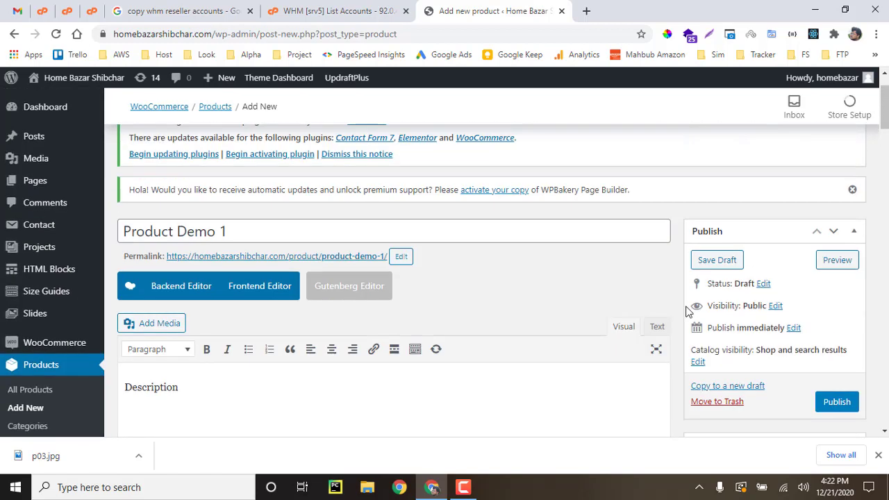
click(836, 403)
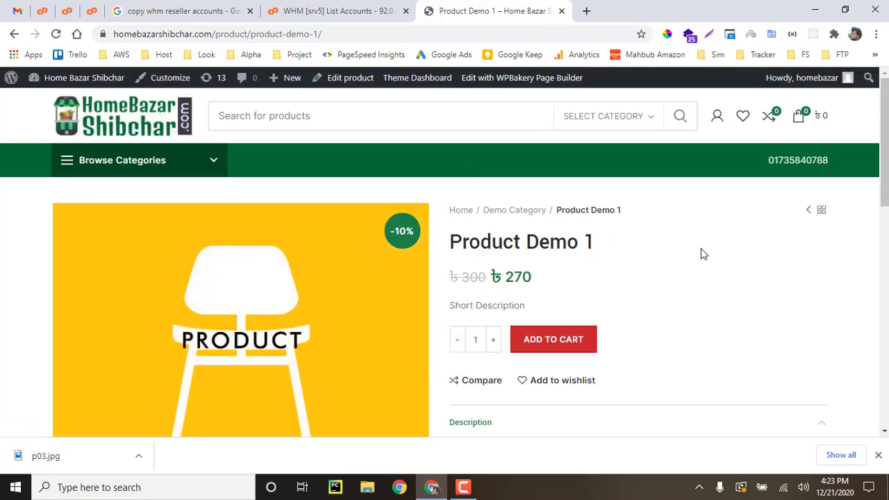
Check the short description, the regular and sale prices and the title on the published product page.
scroll(674, 266, down, 1)
scroll(672, 271, up, 1)
drag(447, 312, 530, 312)
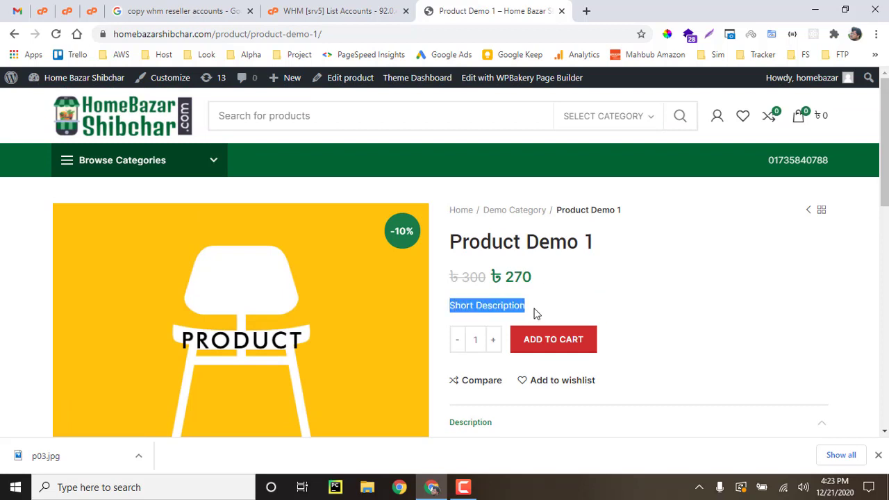
click(534, 311)
drag(450, 305, 535, 312)
click(536, 312)
drag(447, 280, 540, 282)
click(488, 279)
click(542, 284)
click(540, 282)
drag(450, 243, 622, 255)
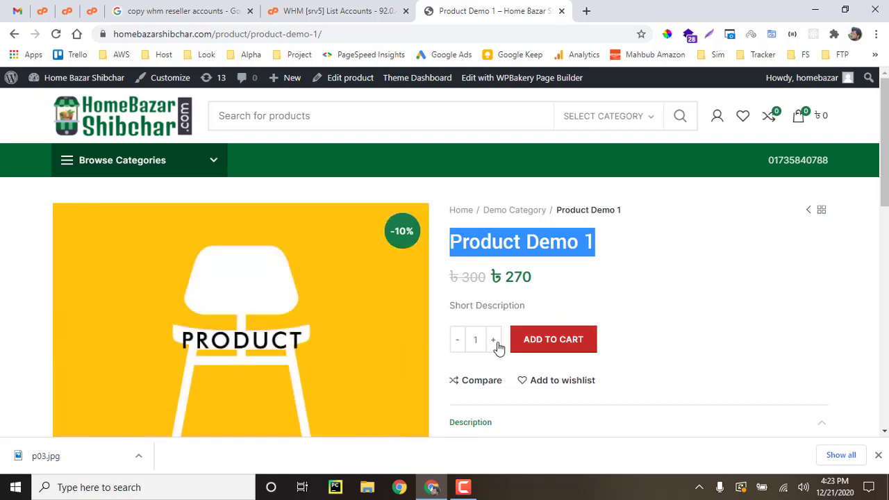
Add two units of Product Demo 1 to the shopping cart and close the cart panel.
click(493, 340)
click(548, 340)
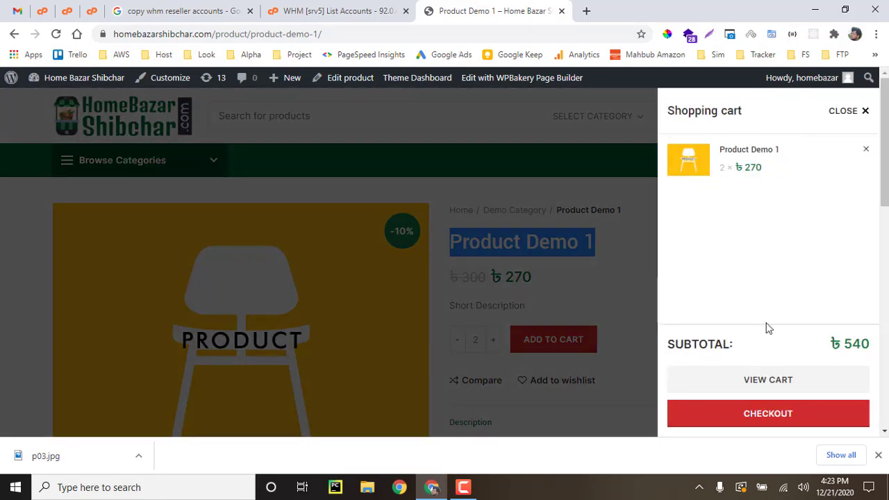
click(858, 113)
Review the rest of the product page, expanding and collapsing the Shipping & Delivery section and checking the reviews area.
mouse_move(191, 173)
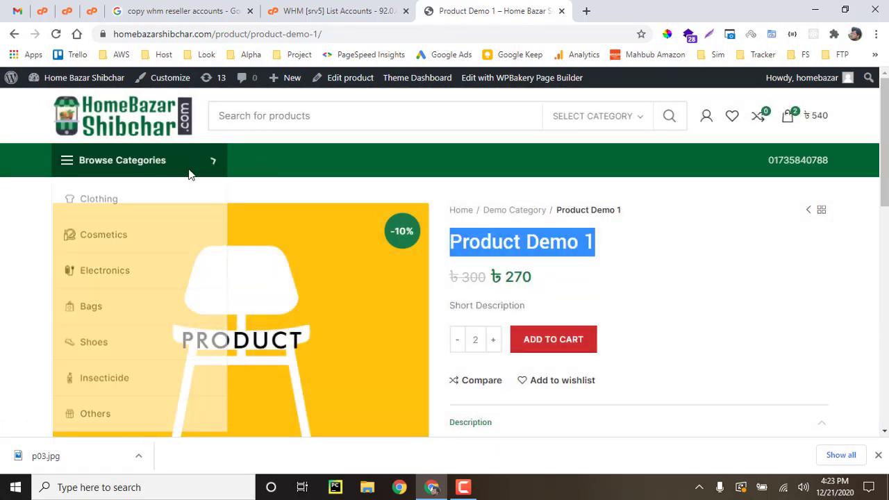
scroll(6, 317, down, 3)
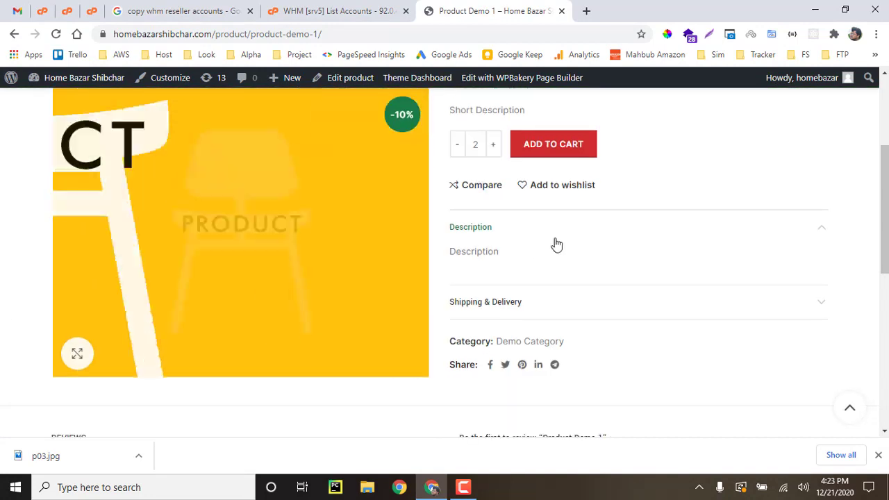
scroll(555, 243, down, 1)
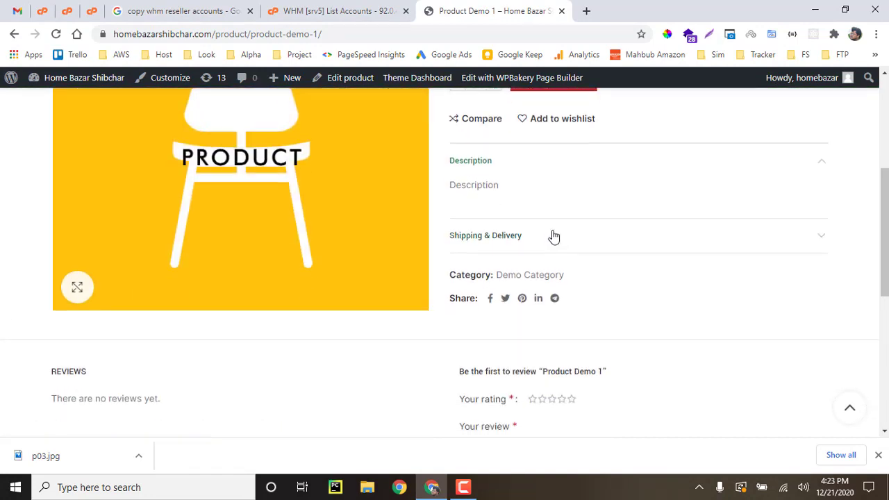
scroll(542, 234, down, 2)
scroll(514, 240, up, 2)
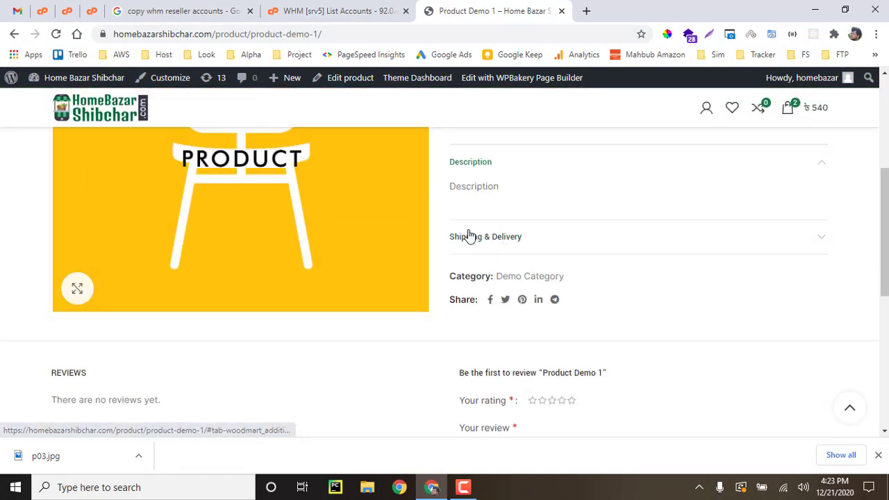
click(813, 236)
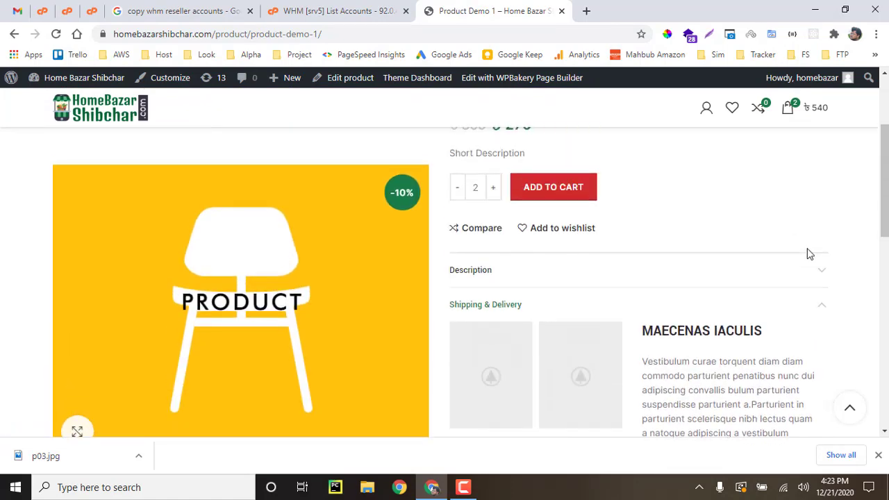
click(815, 309)
scroll(423, 297, down, 5)
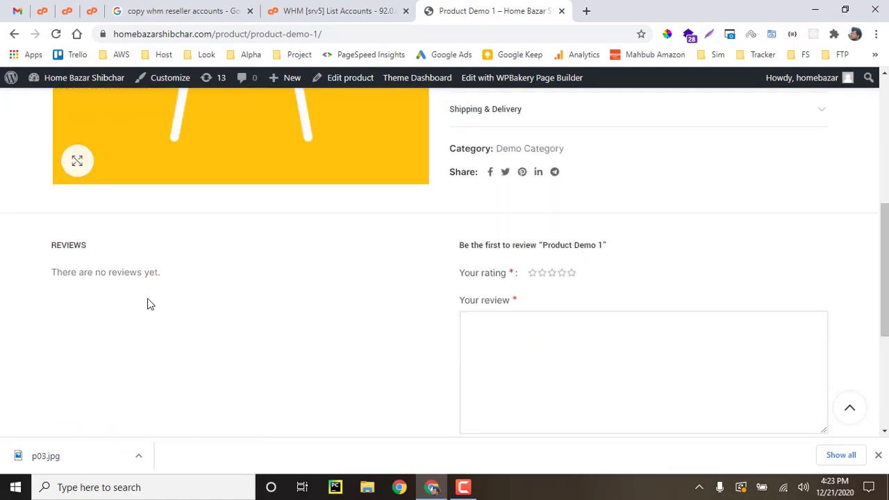
scroll(142, 300, down, 3)
key(Home)
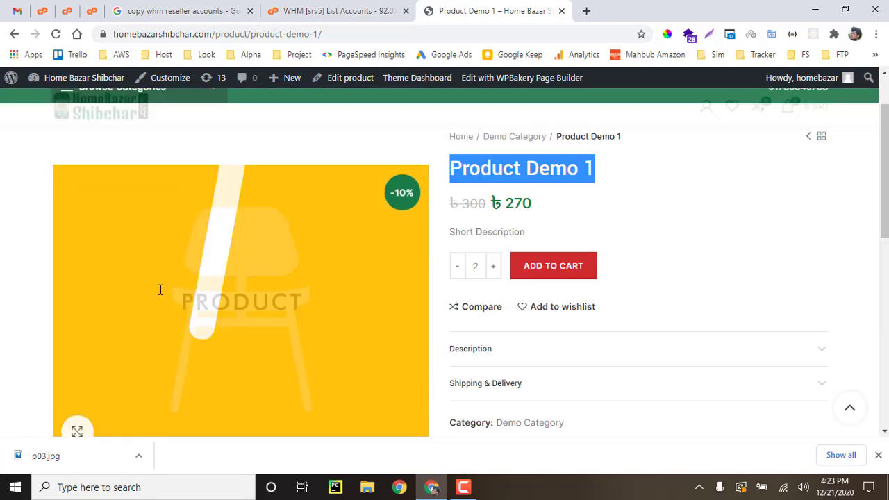